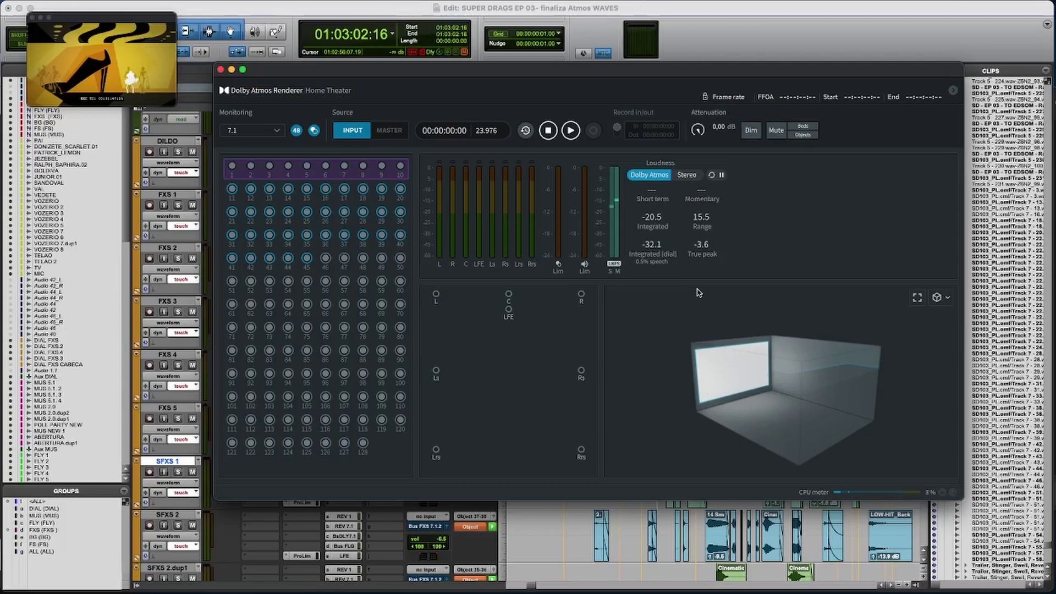
Start session playback and bring the Dolby Atmos Renderer forward to watch its live meters.
left_click(676, 21)
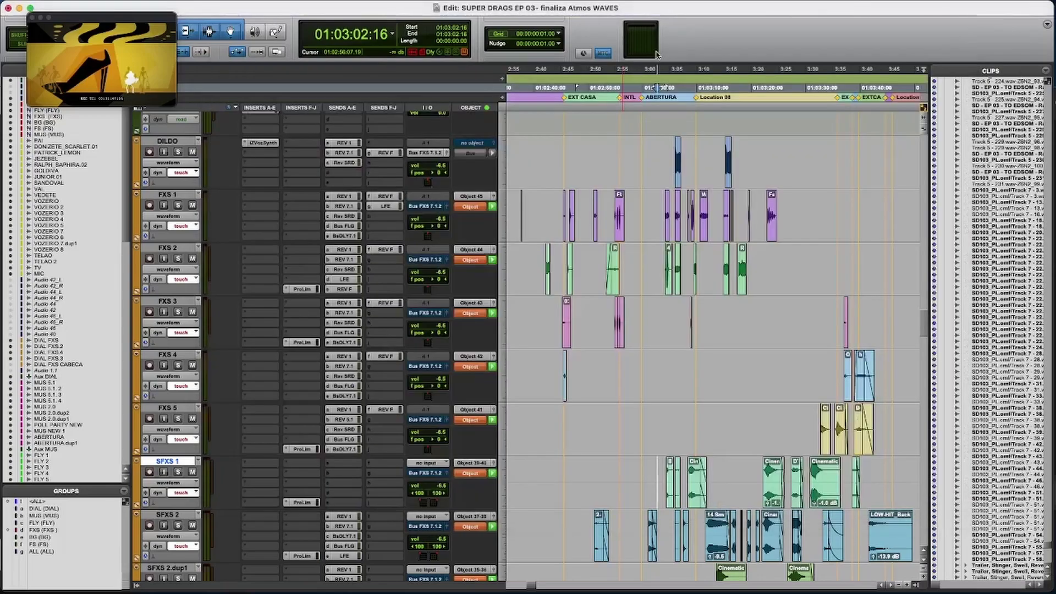
mouse_move(544, 585)
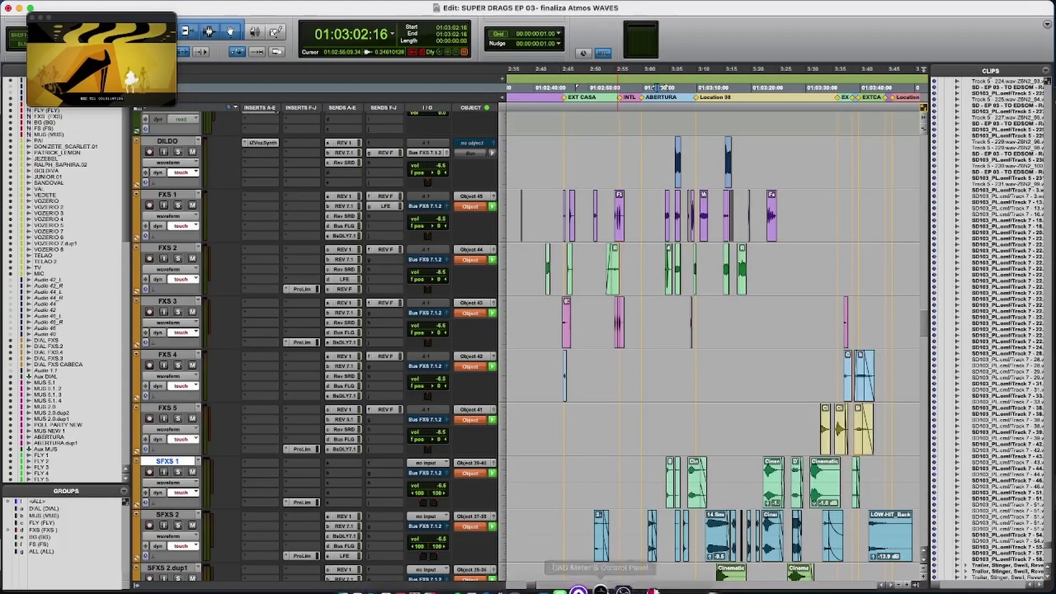
key("space")
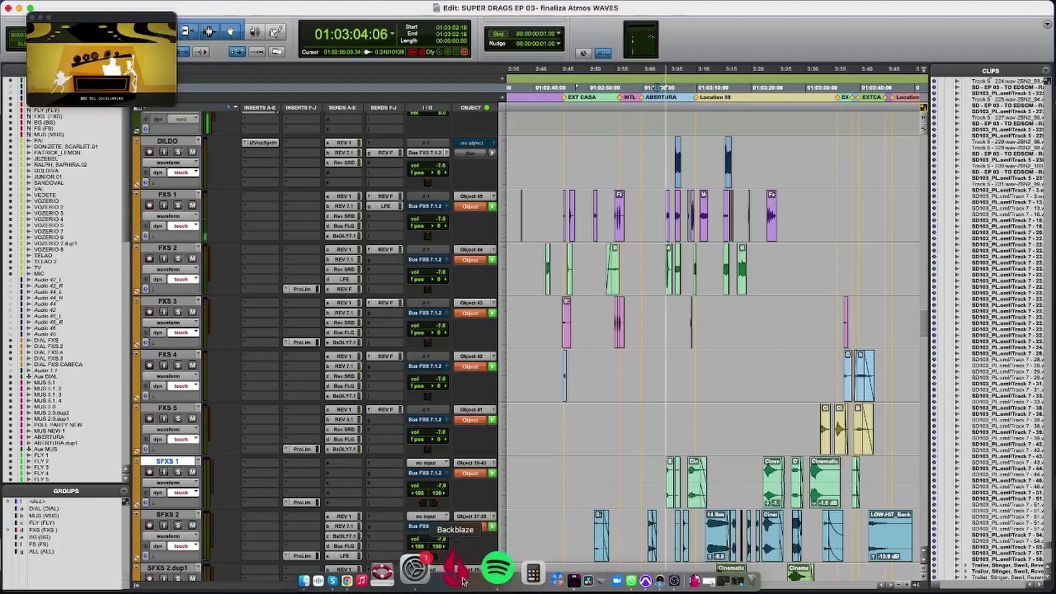
left_click(553, 567)
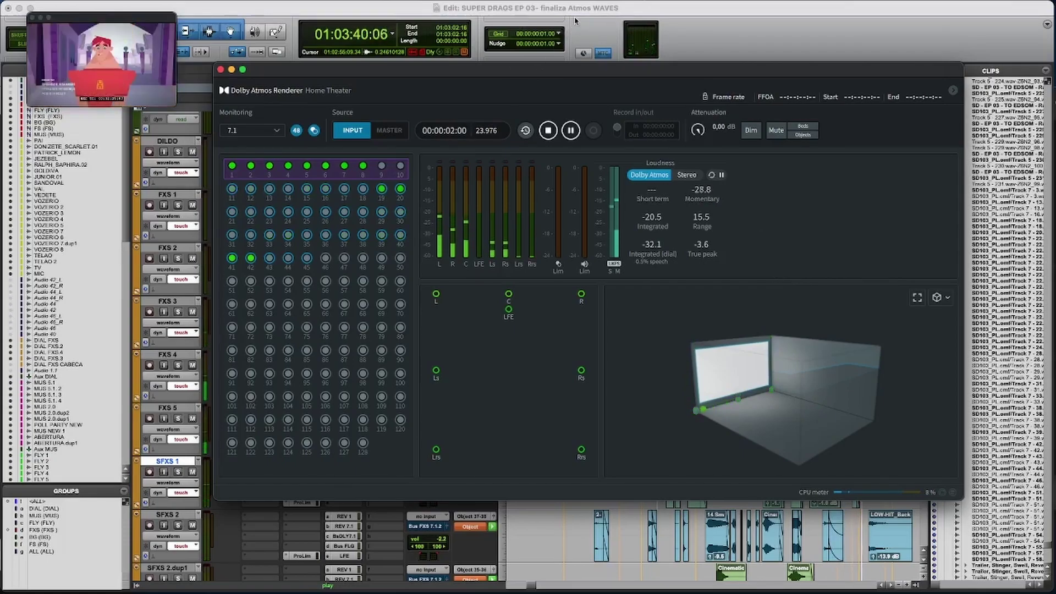
Stop playback in the Edit window and scroll down to the Aux FXS ATMOS track.
left_click(562, 43)
key("space")
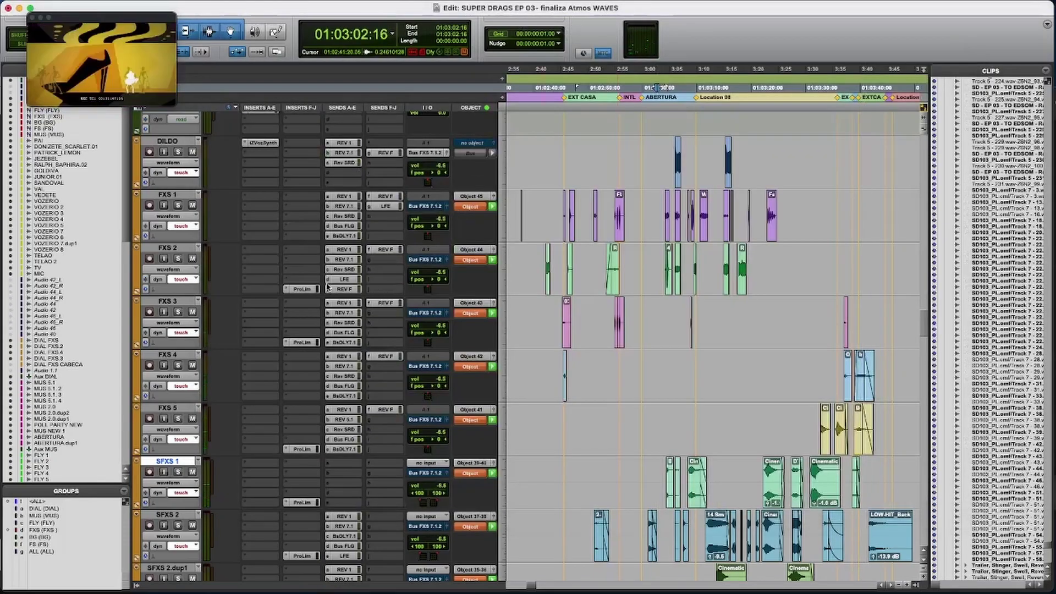
scroll(305, 241, "down", 15)
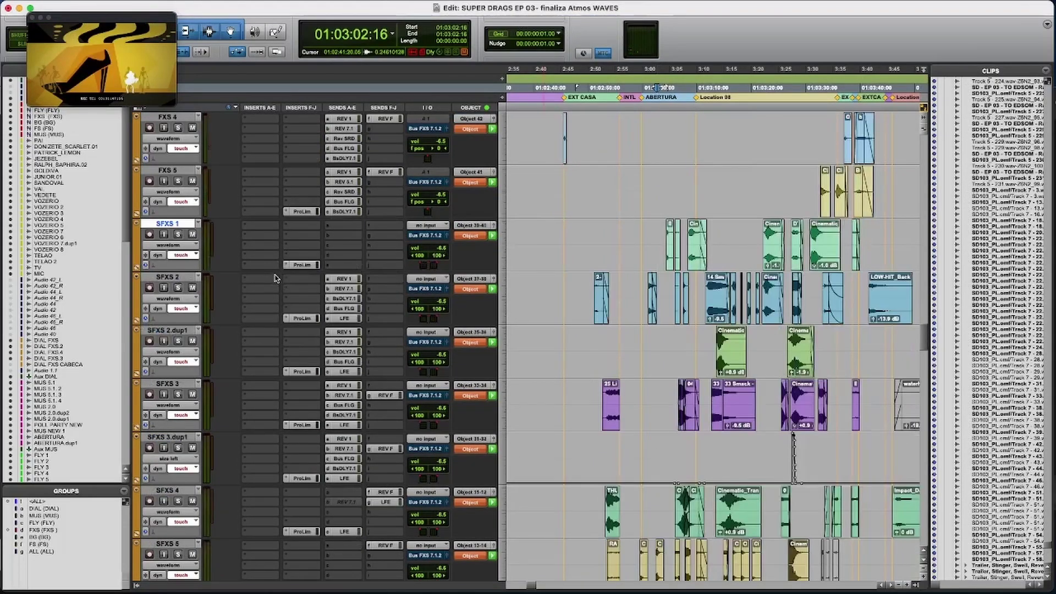
scroll(280, 286, "down", 5)
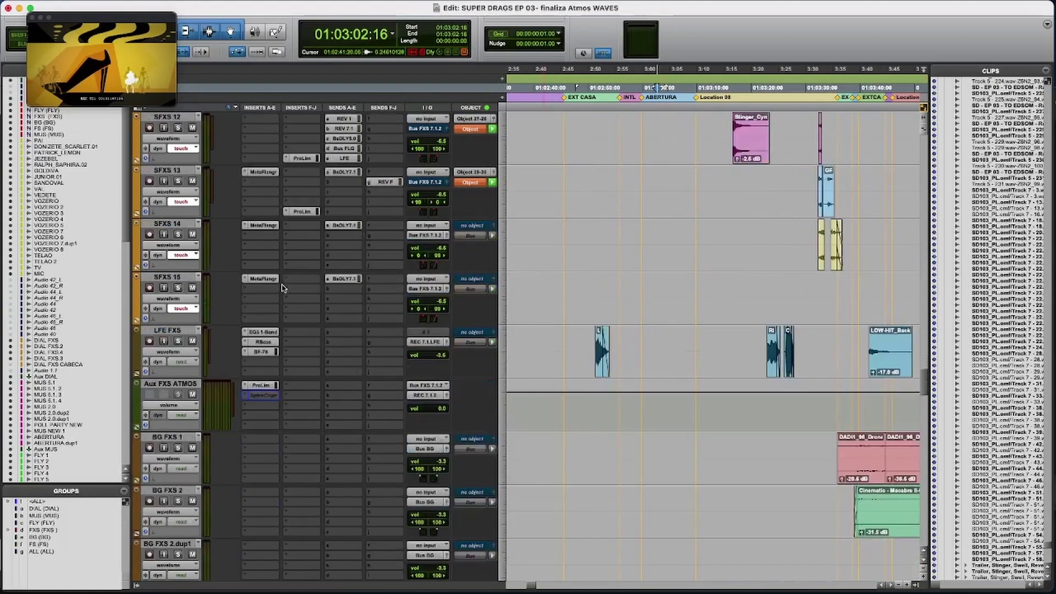
Check the Aux FXS ATMOS Pro Limiter's Left channel view, then make the limiter inactive.
left_click(260, 385)
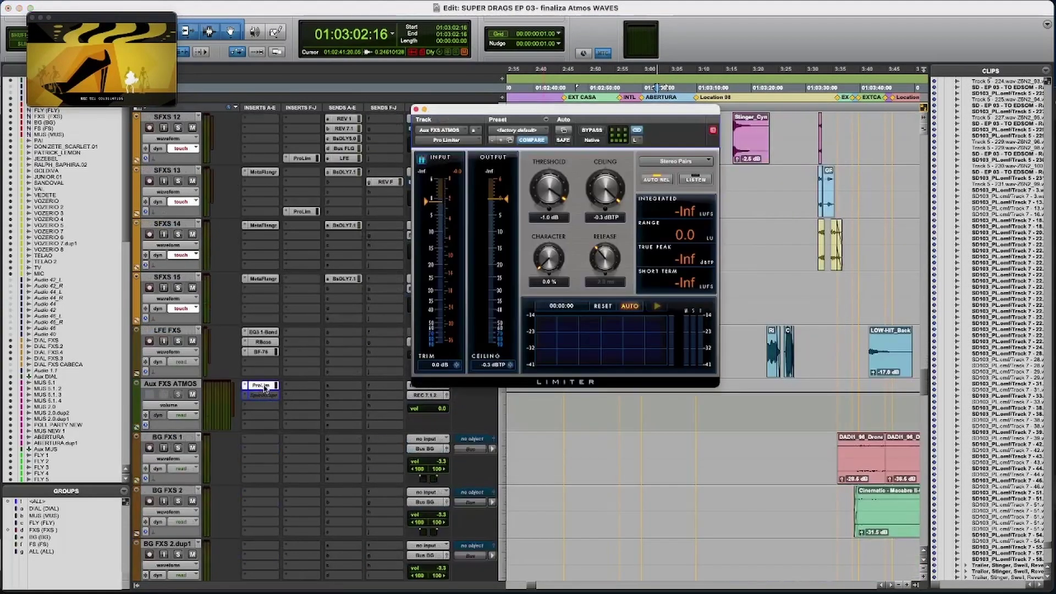
left_click(637, 140)
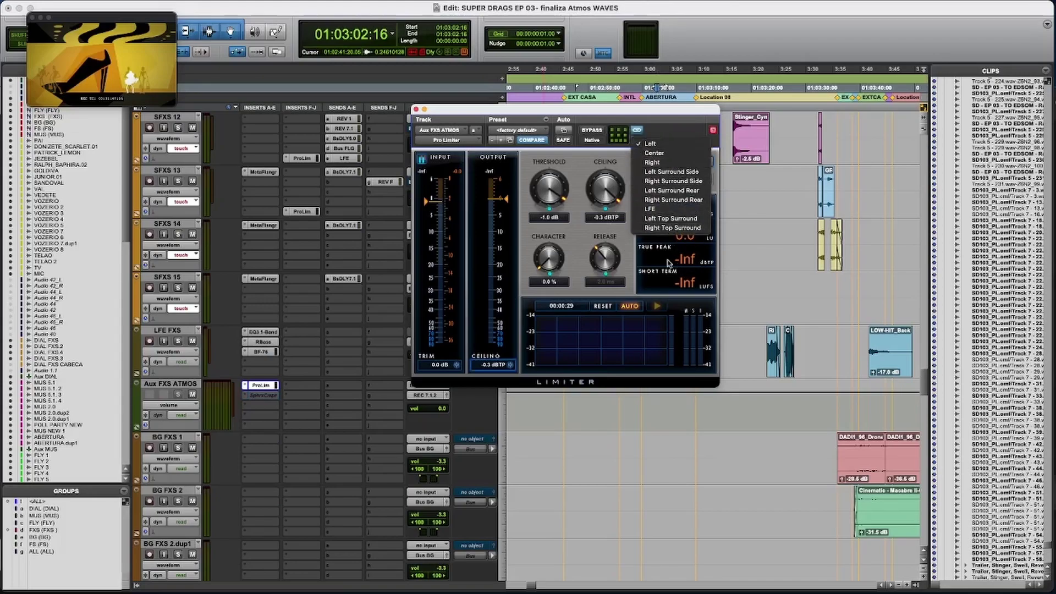
left_click(255, 347)
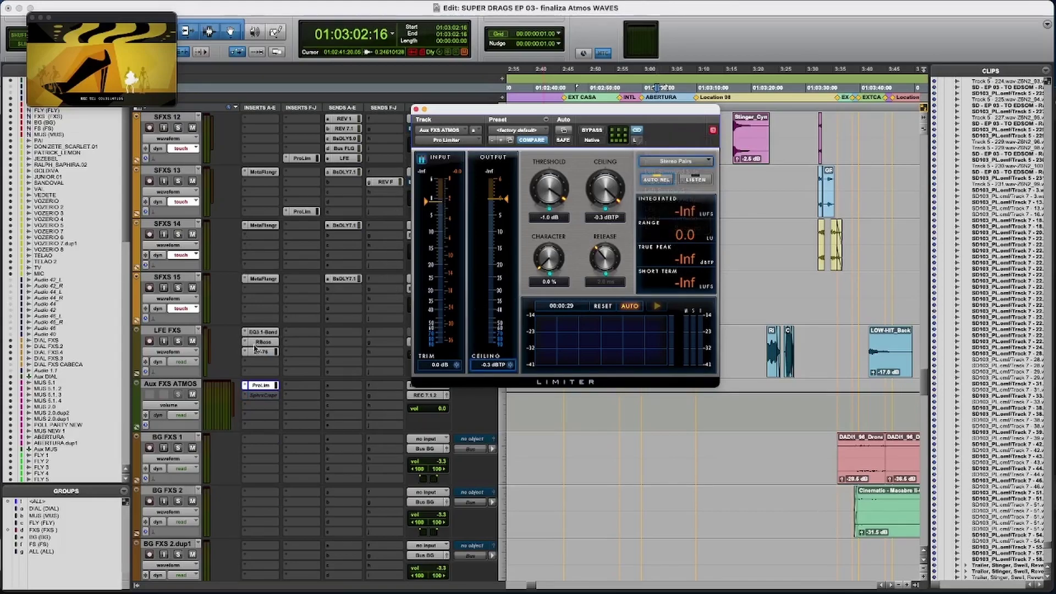
right_click(262, 388)
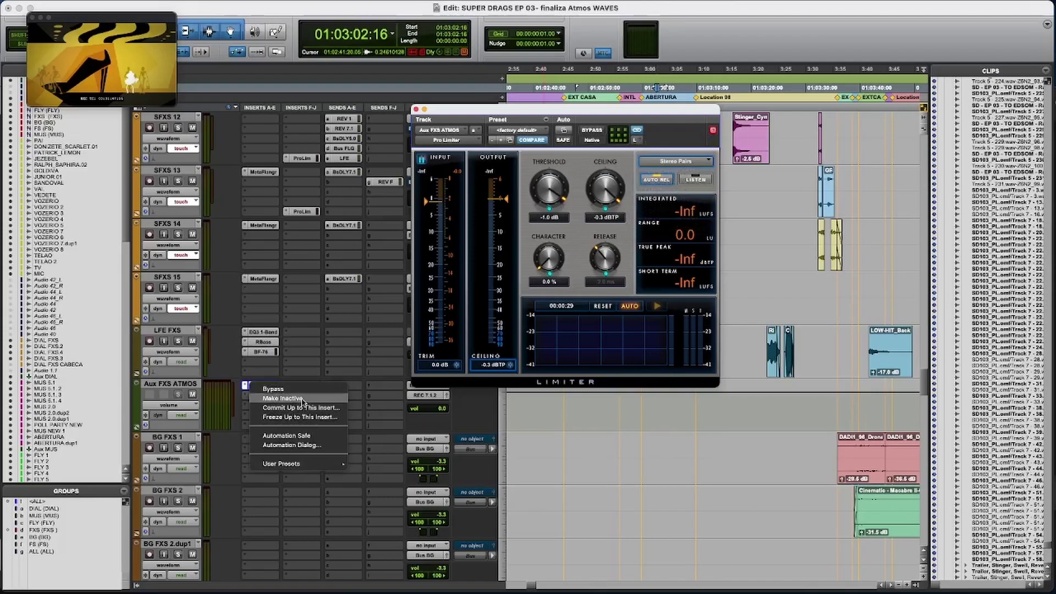
left_click(302, 400)
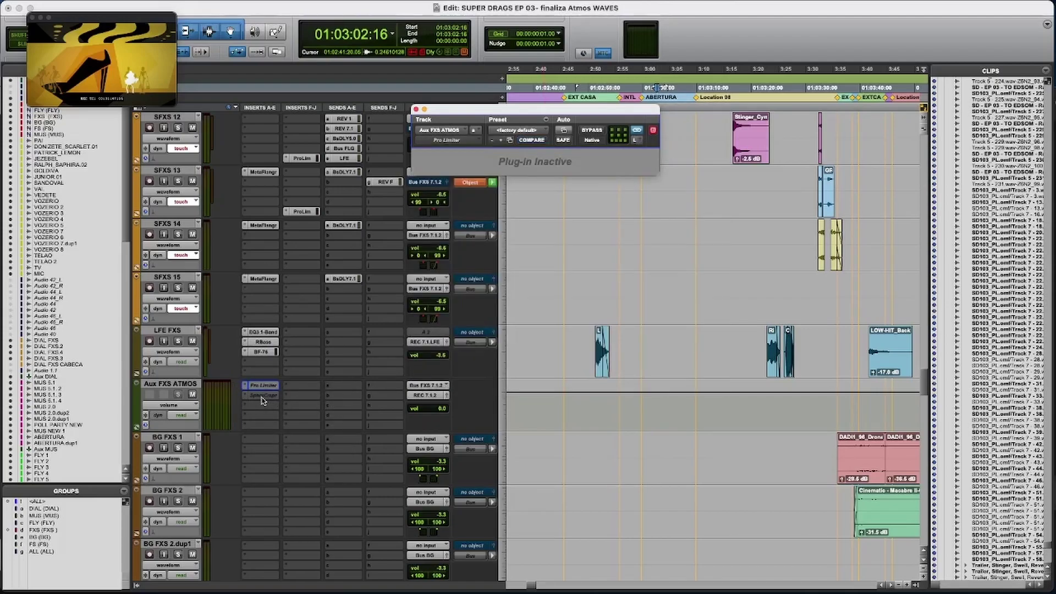
Open the Aux FXS ATMOS Spherix Compressor, audition it with playback, and lower its threshold to -8.2.
right_click(264, 387)
key("Escape")
left_click(260, 396)
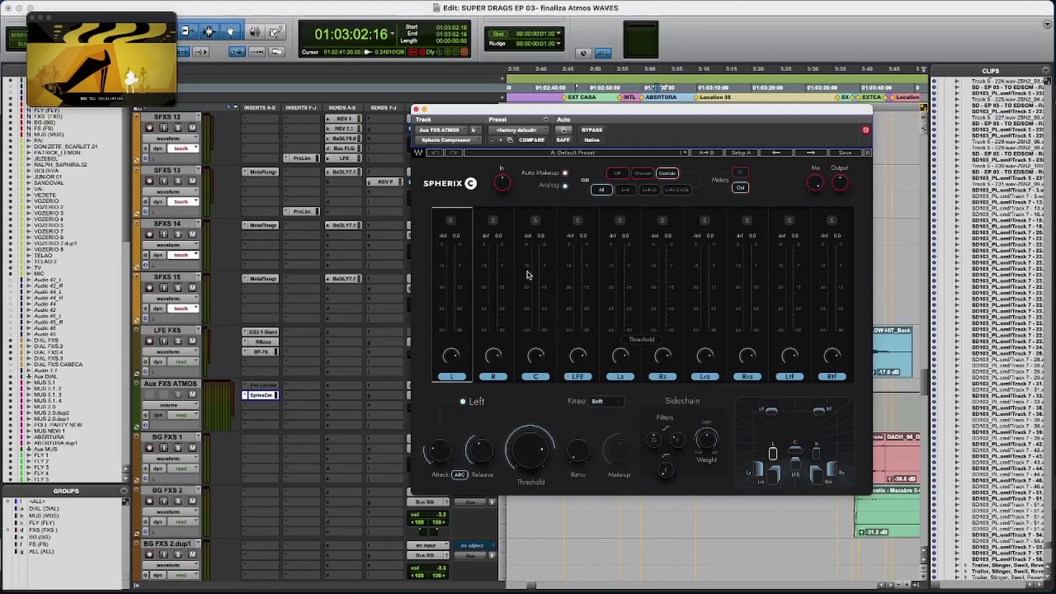
key("space")
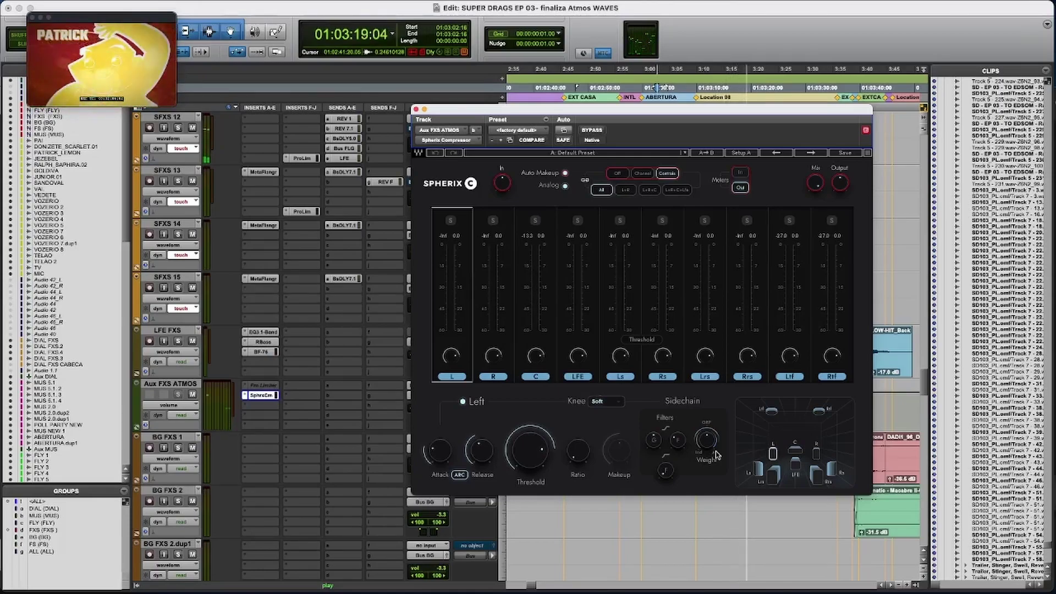
key("space")
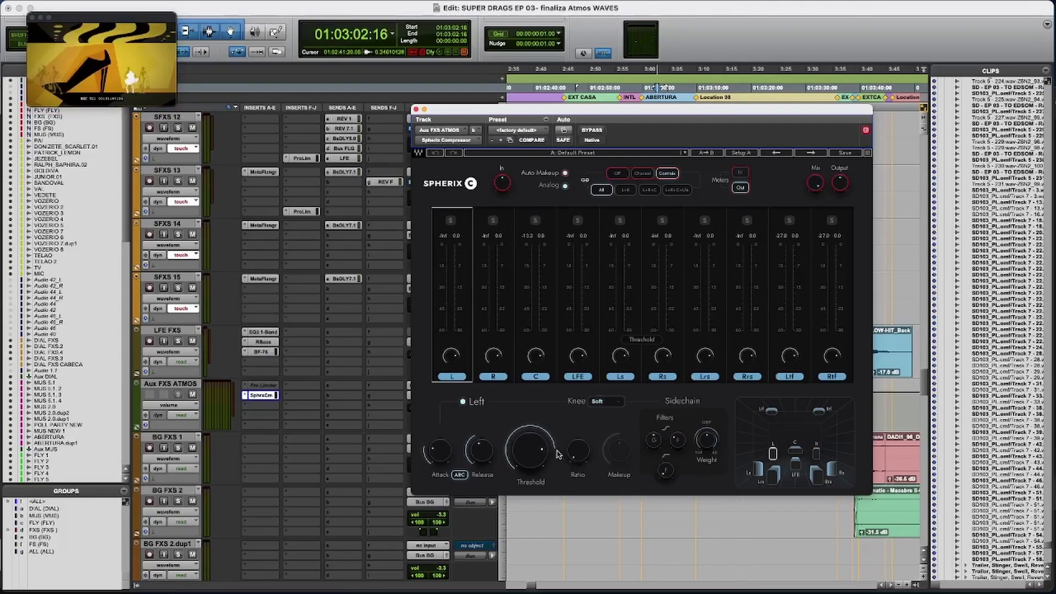
left_click_drag(530, 450, 530, 446)
Close the Spherix Compressor window and scroll down to the MON tracks.
left_click(417, 109)
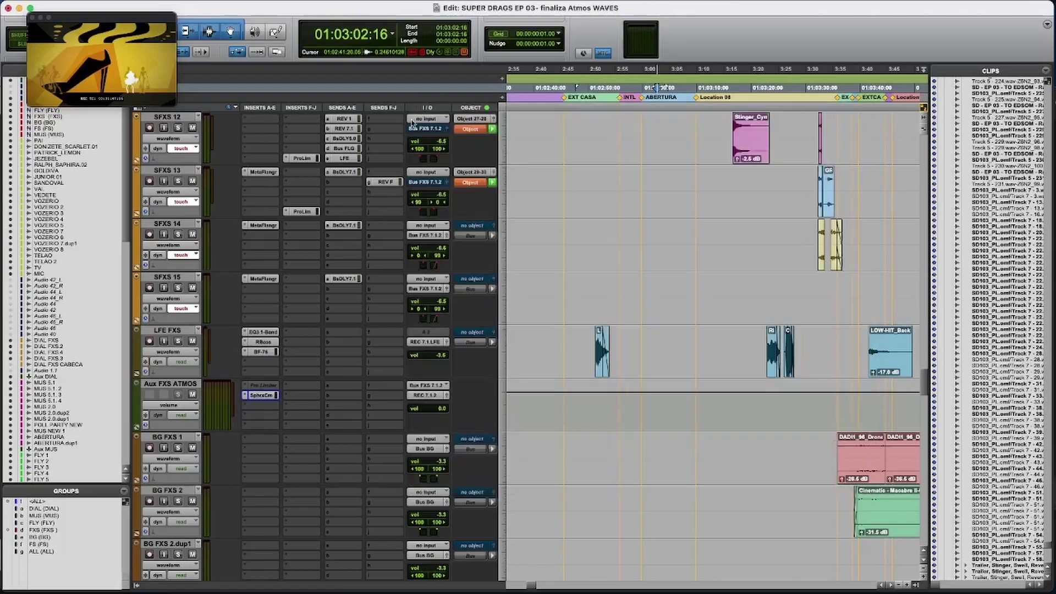
scroll(333, 258, "down", 10)
scroll(339, 293, "down", 10)
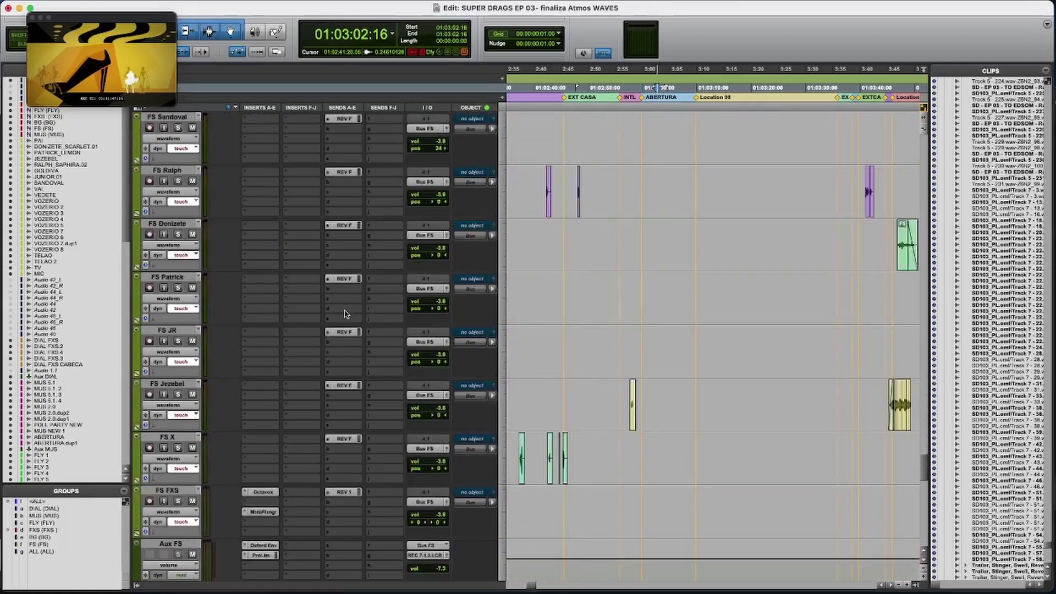
left_click_drag(924, 489, 915, 524)
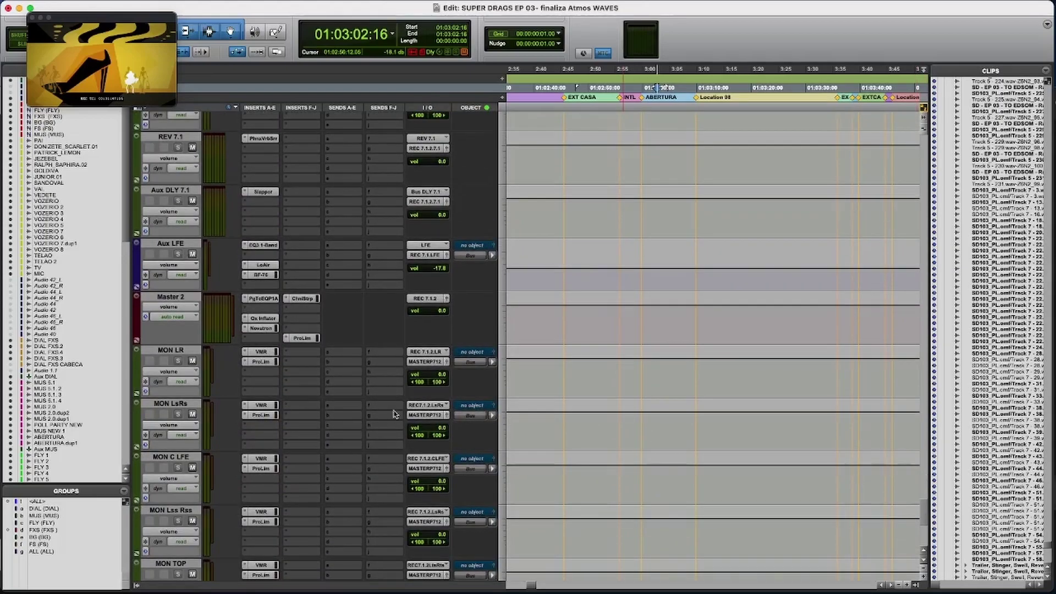
Select the MON LR, LsRs, C LFE, Lss Rss and TOP tracks, then open MASTER PRINT's insert plug-in list.
left_click(170, 352)
left_click(164, 406)
scroll(167, 406, "down", 5)
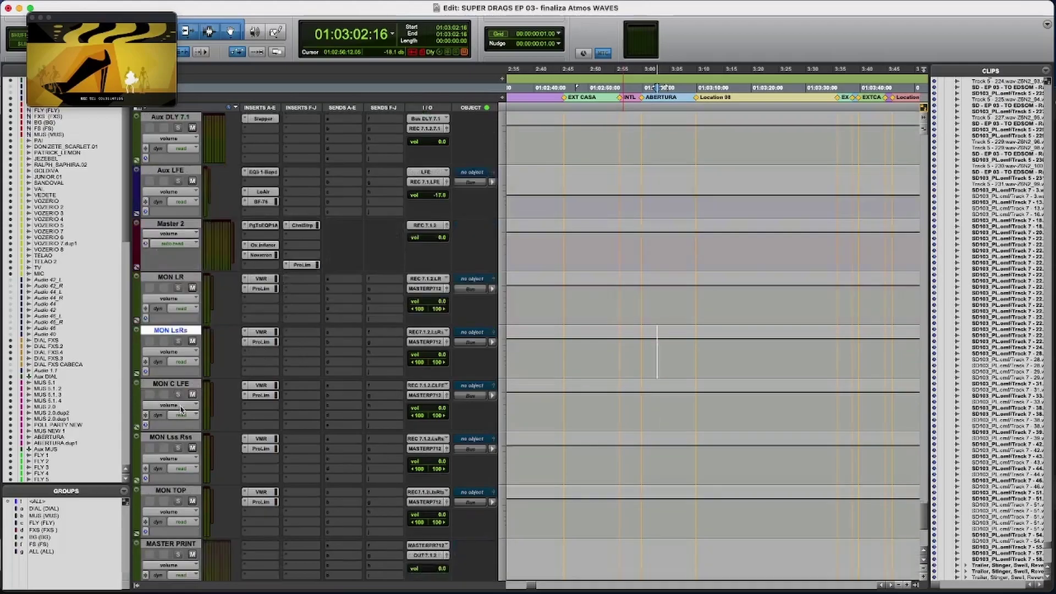
left_click(161, 331)
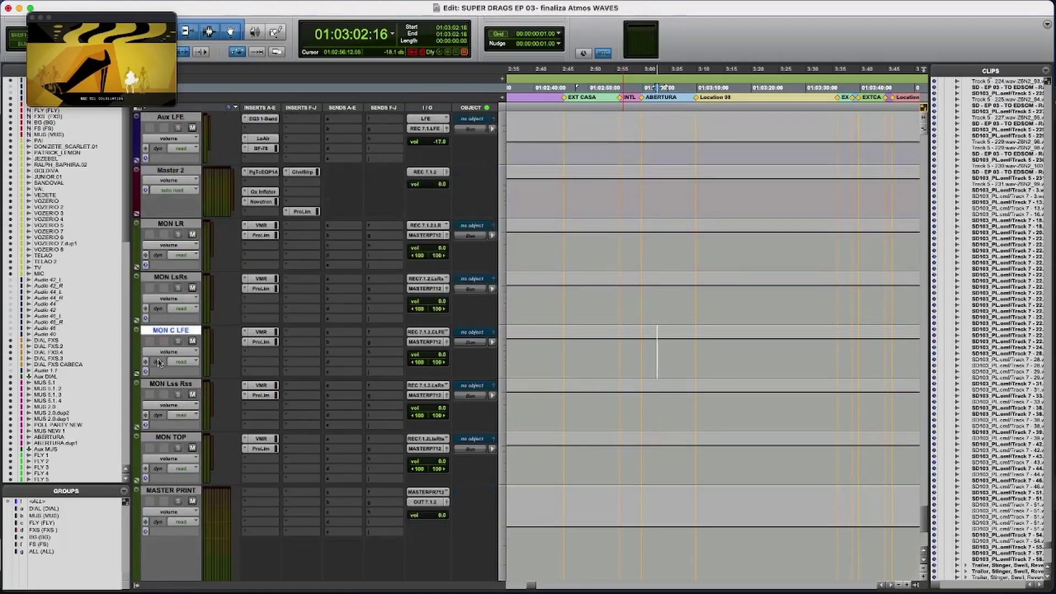
left_click(174, 385)
left_click(170, 438)
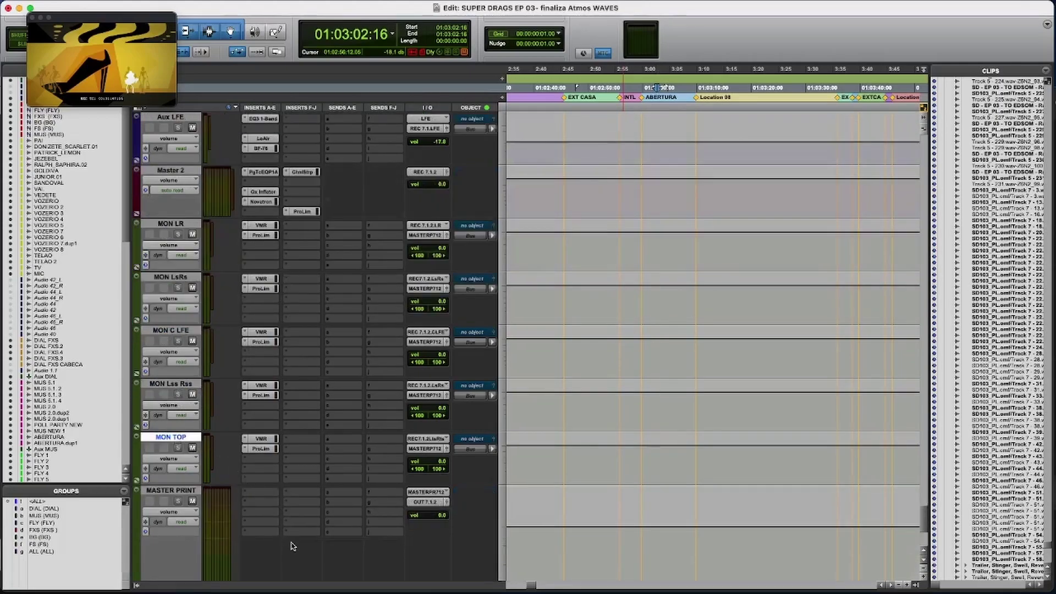
left_click(244, 495)
Insert the Spherix Compressor (7.1.2) on MASTER PRINT and make MON TOP's Pro Limiter inactive.
mouse_move(403, 565)
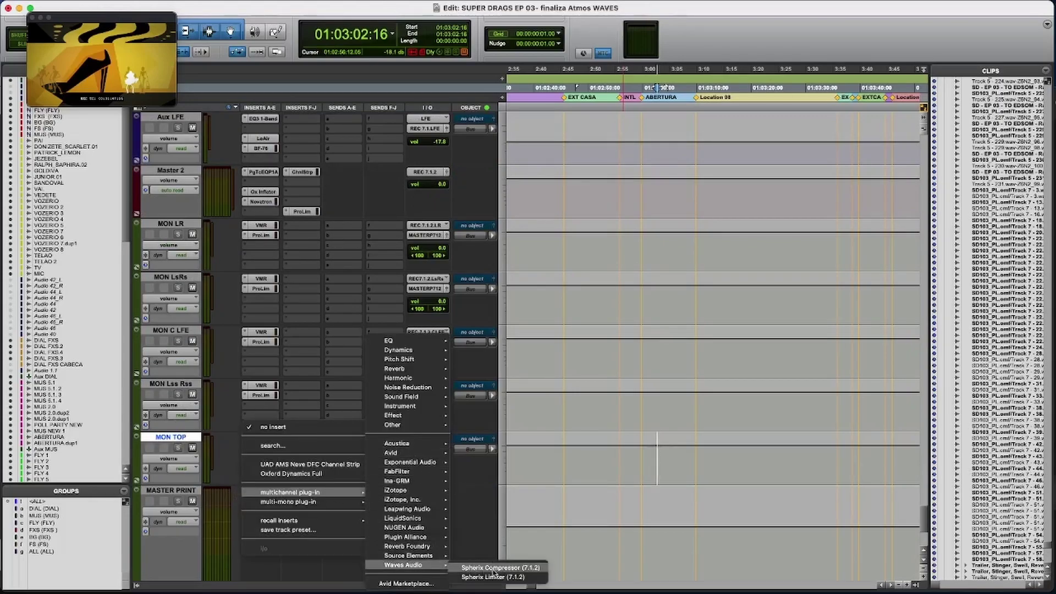
left_click(499, 570)
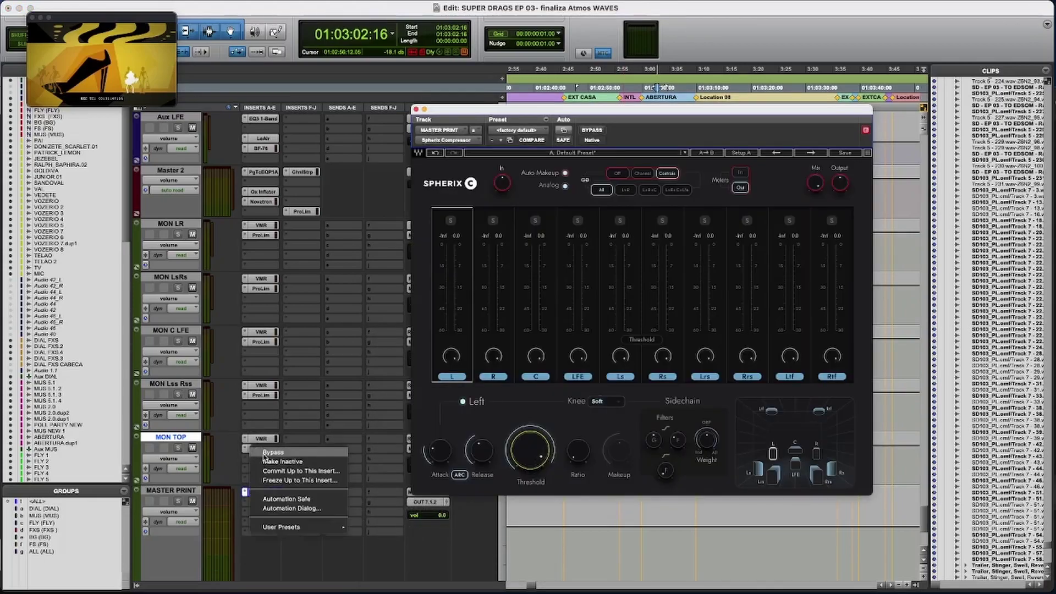
right_click(256, 449)
left_click(273, 463)
Make the Pro Limiters on MON Lss Rss, C LFE, LsRs and LR inactive.
right_click(272, 414)
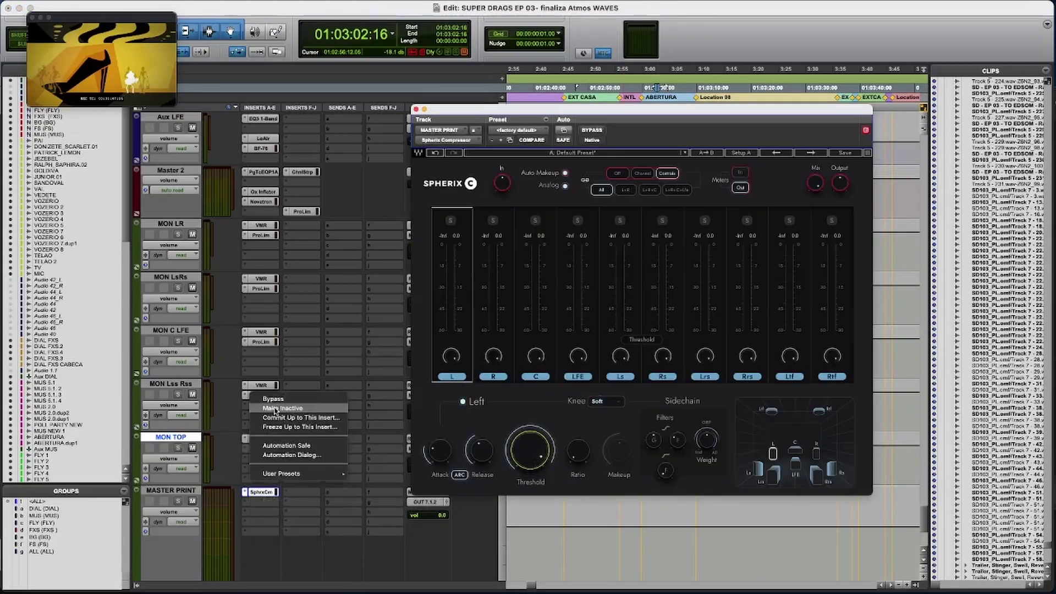
left_click(258, 377)
right_click(263, 346)
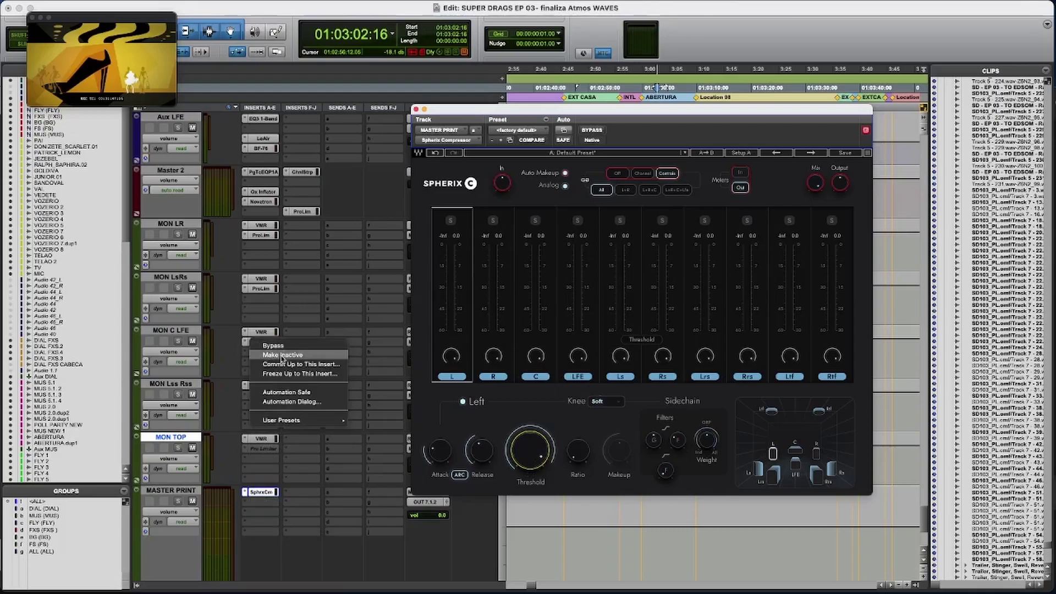
left_click(272, 353)
right_click(261, 292)
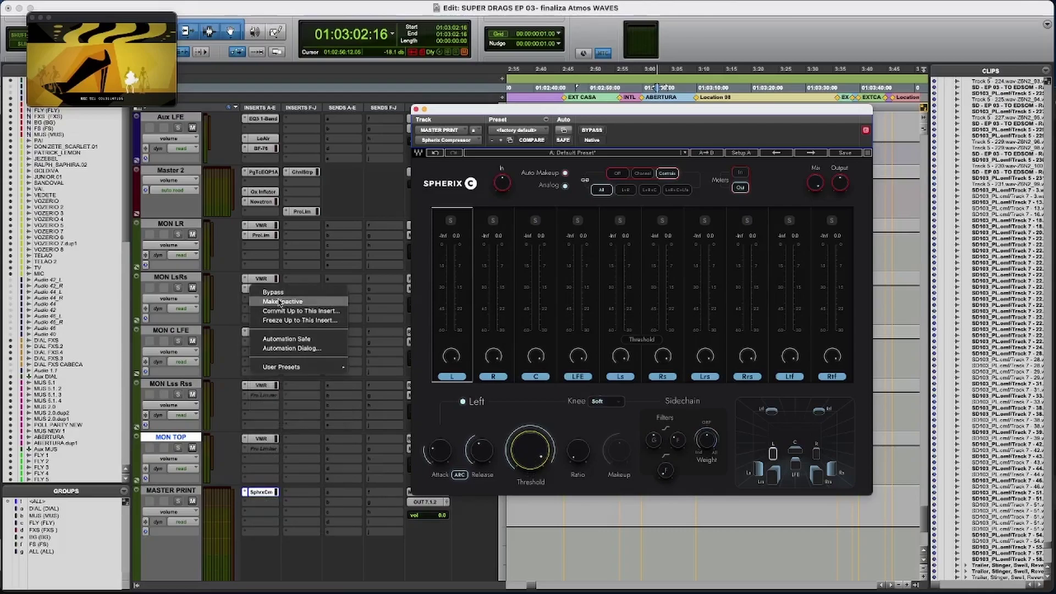
left_click(281, 302)
right_click(261, 235)
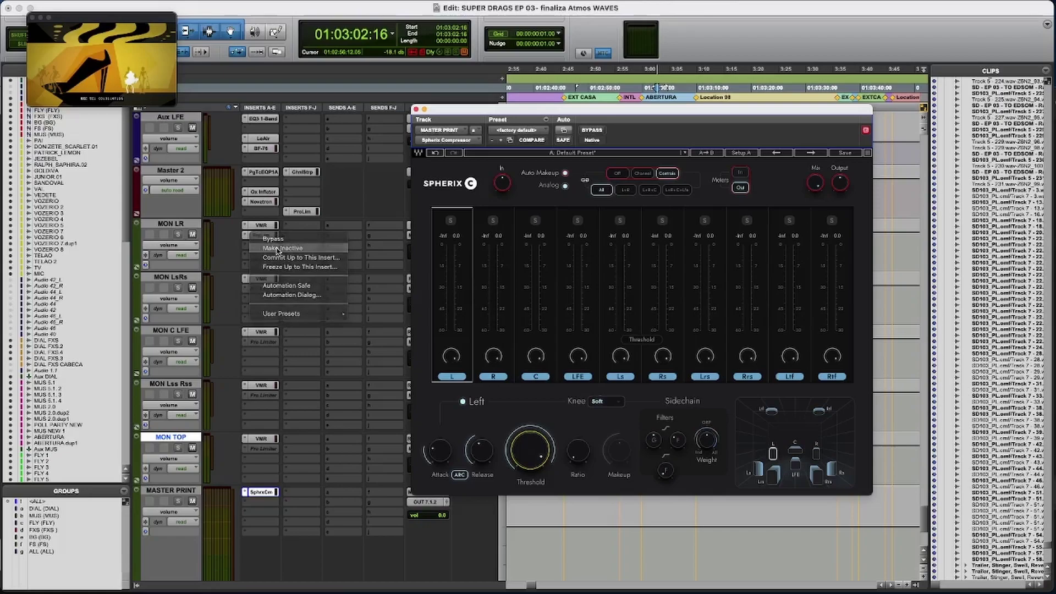
left_click(278, 249)
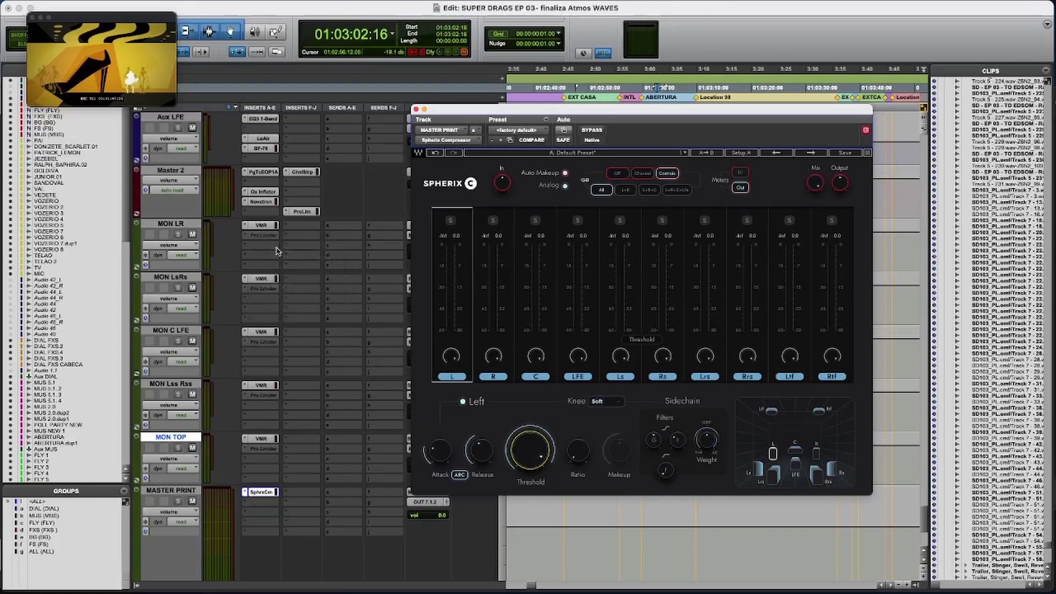
Start playback to see the MASTER PRINT Spherix Compressor metering its L, R, C and LFE channels.
key("space")
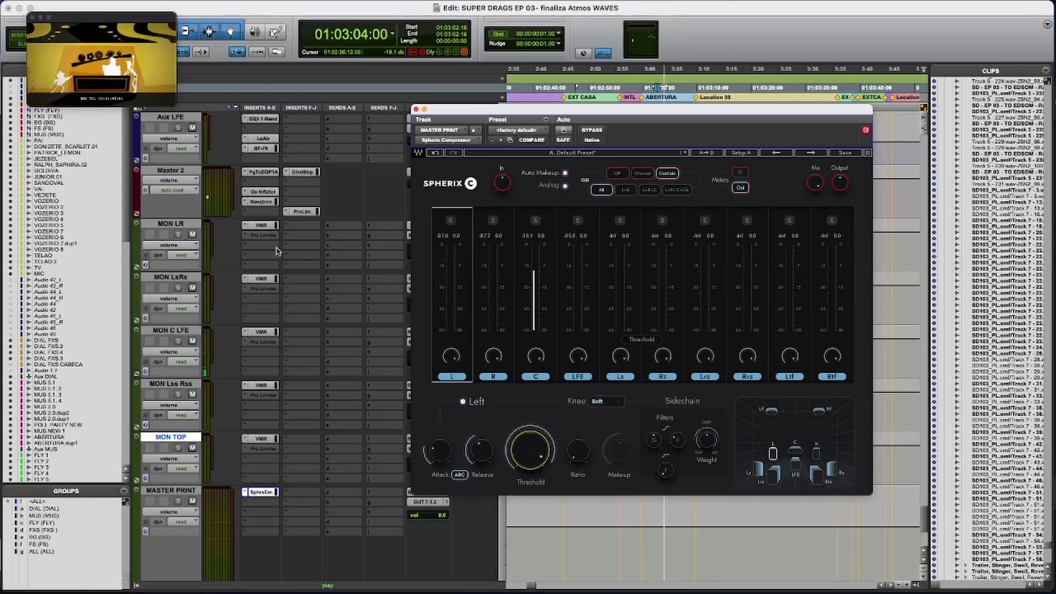